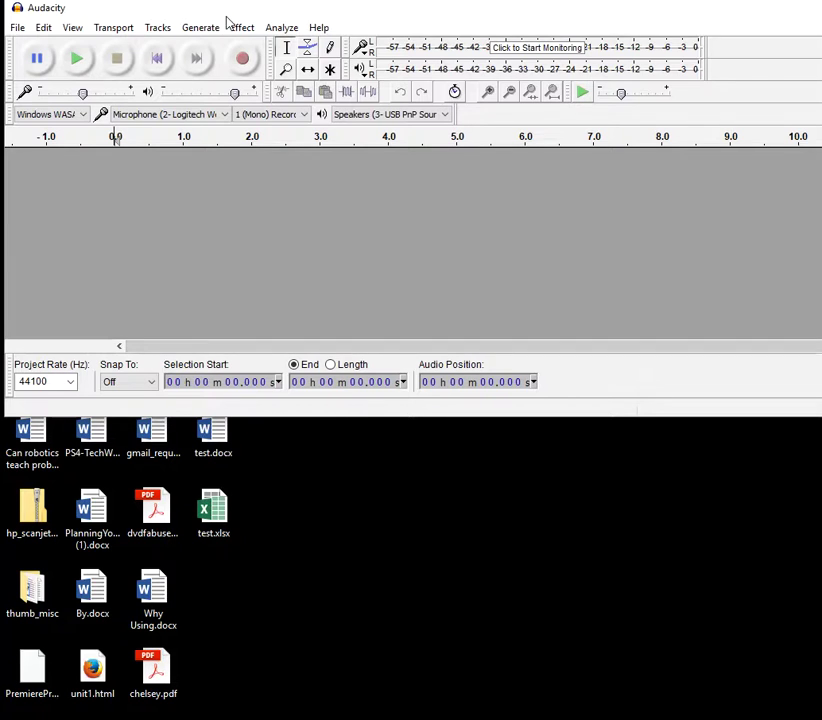
# - Record a short narration in Audacity
pyautogui.moveTo(216, 13); pyautogui.dragTo(211, 17)
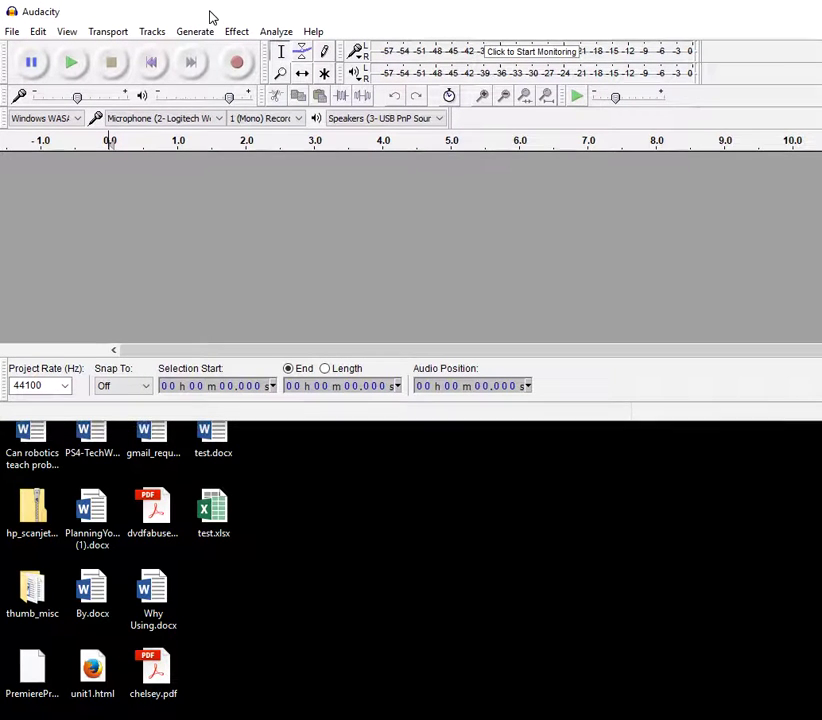
pyautogui.click(237, 62)
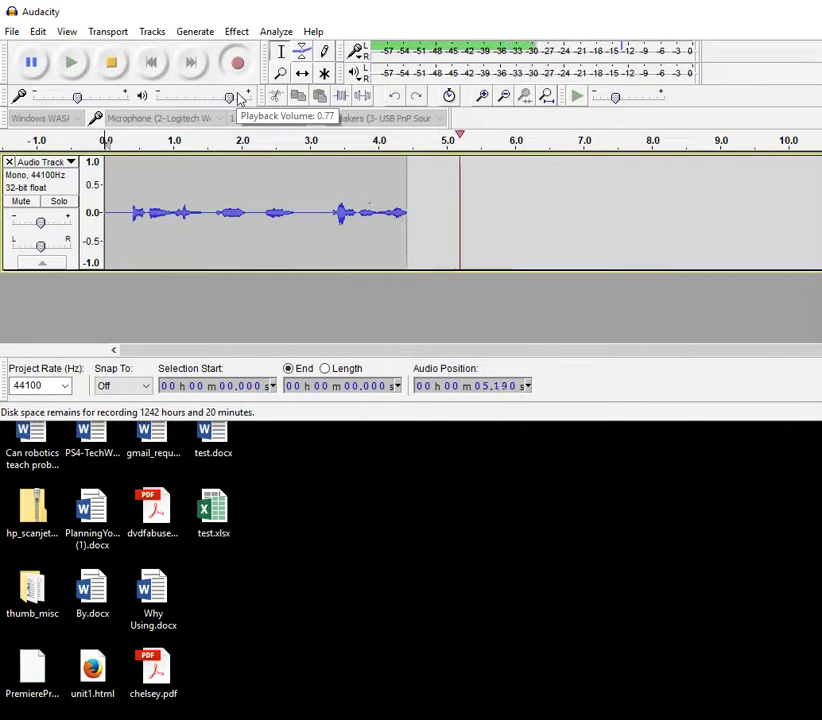
pyautogui.click(112, 66)
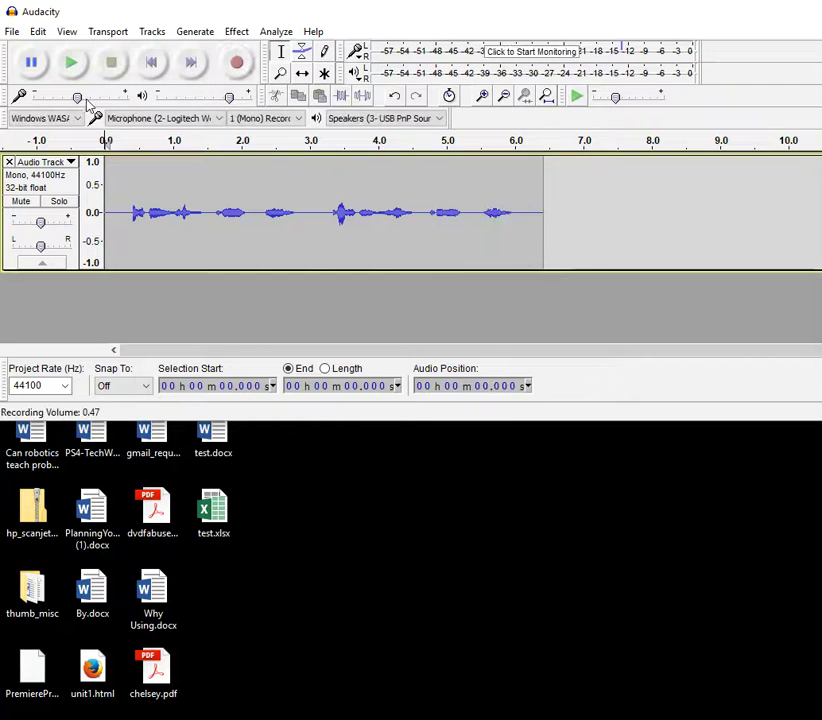
# - Export the recording to the desktop as t123.mp3 and close Audacity without saving the project
pyautogui.click(12, 31)
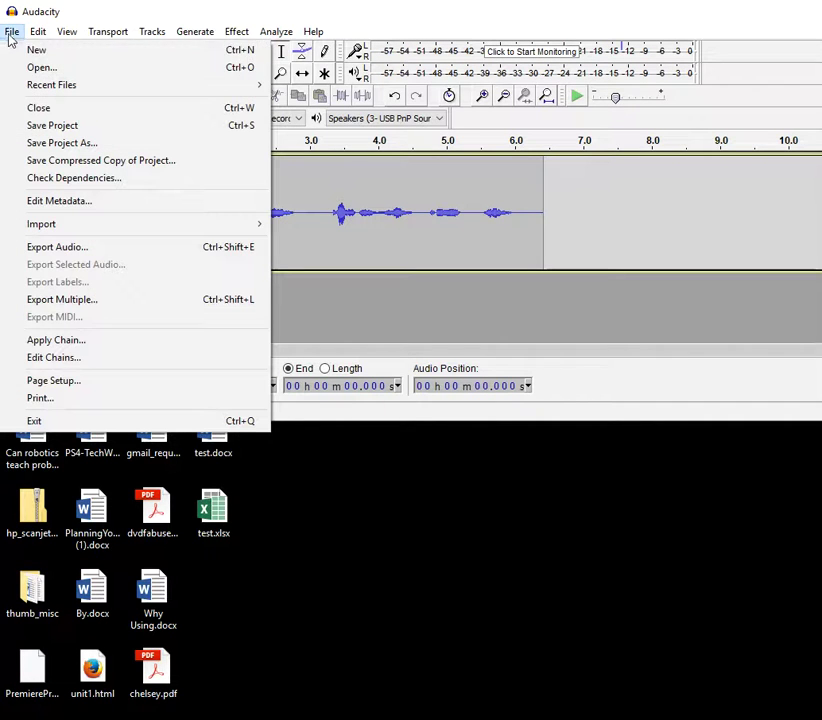
pyautogui.click(62, 247)
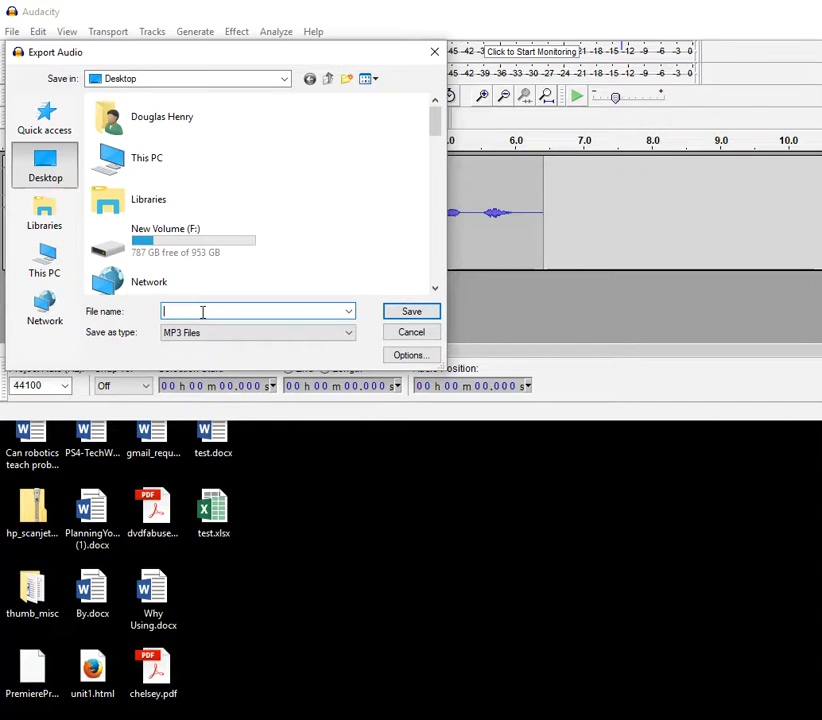
pyautogui.write('t123.mp3')
pyautogui.press('Return')
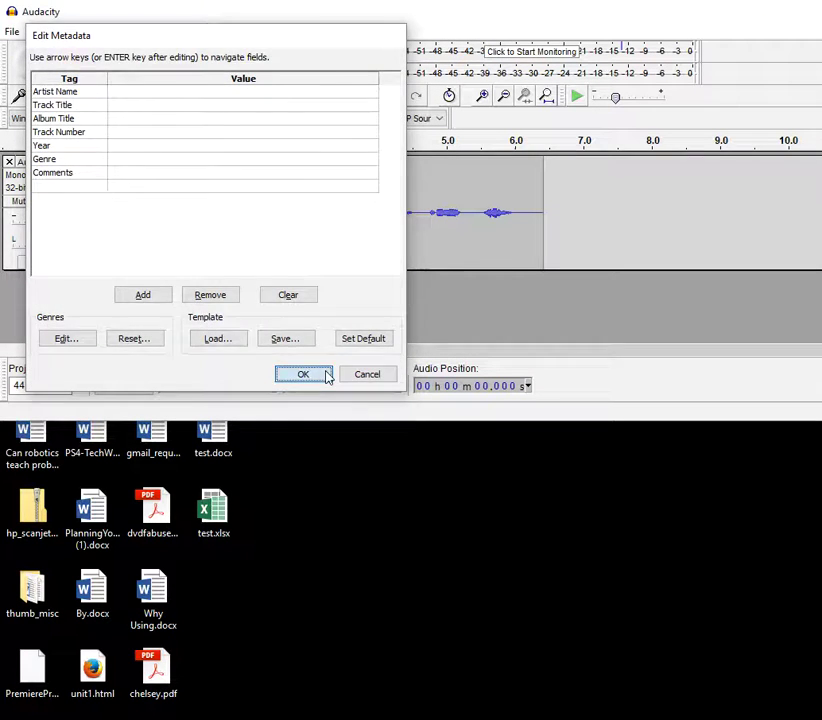
pyautogui.click(303, 374)
pyautogui.hotkey('alt', 'F4')
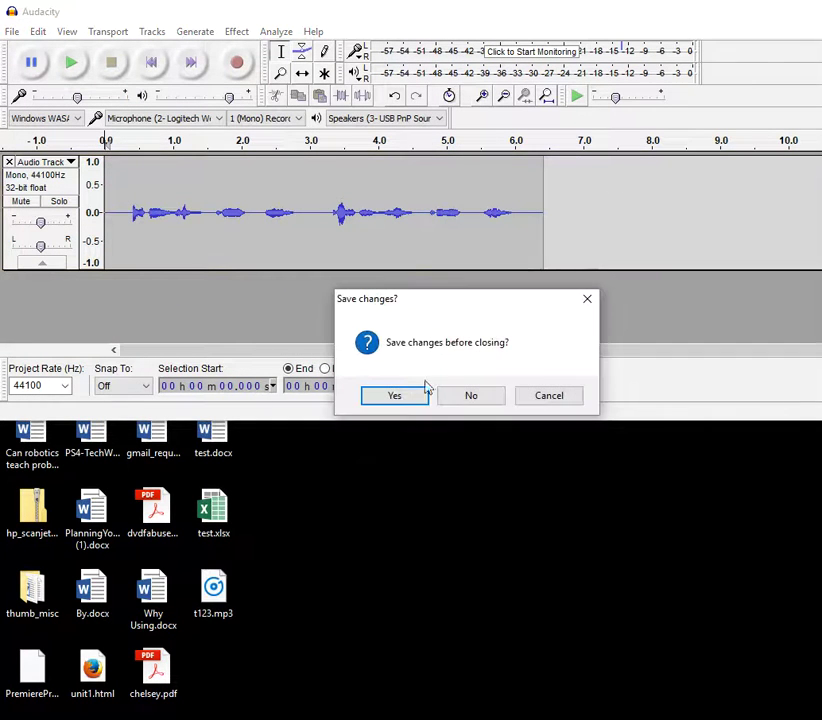
pyautogui.click(471, 397)
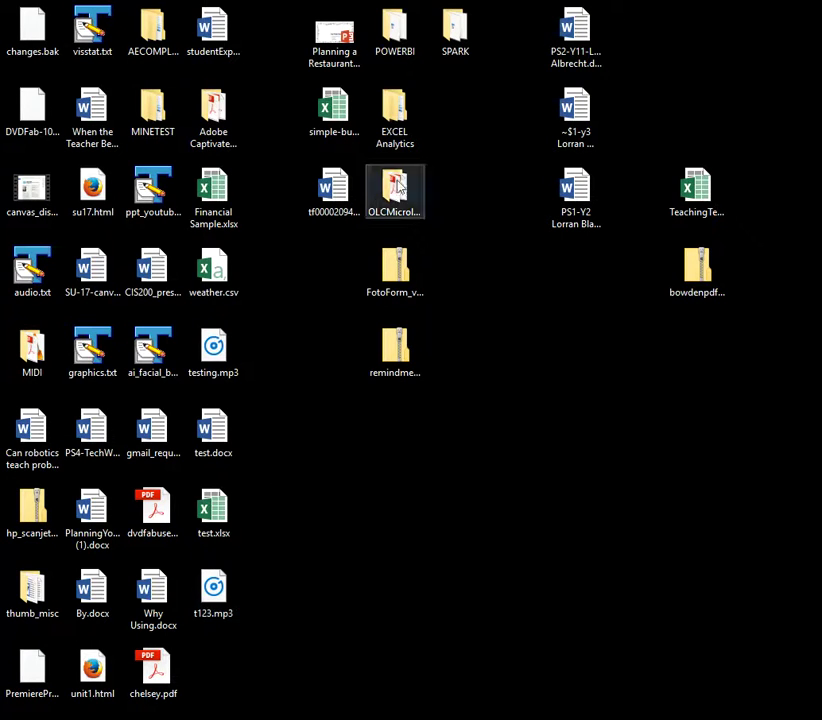
# - Open tf00002094.docx, delete the testing123.mp3 object by the heading, and reopen the flyer
pyautogui.doubleClick(337, 196)
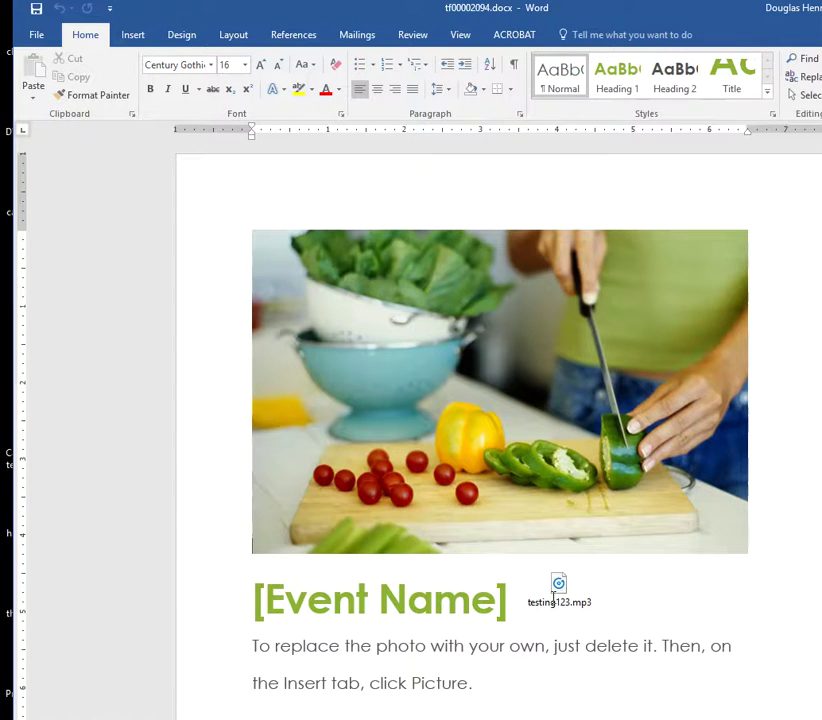
pyautogui.click(560, 590)
pyautogui.press('Delete')
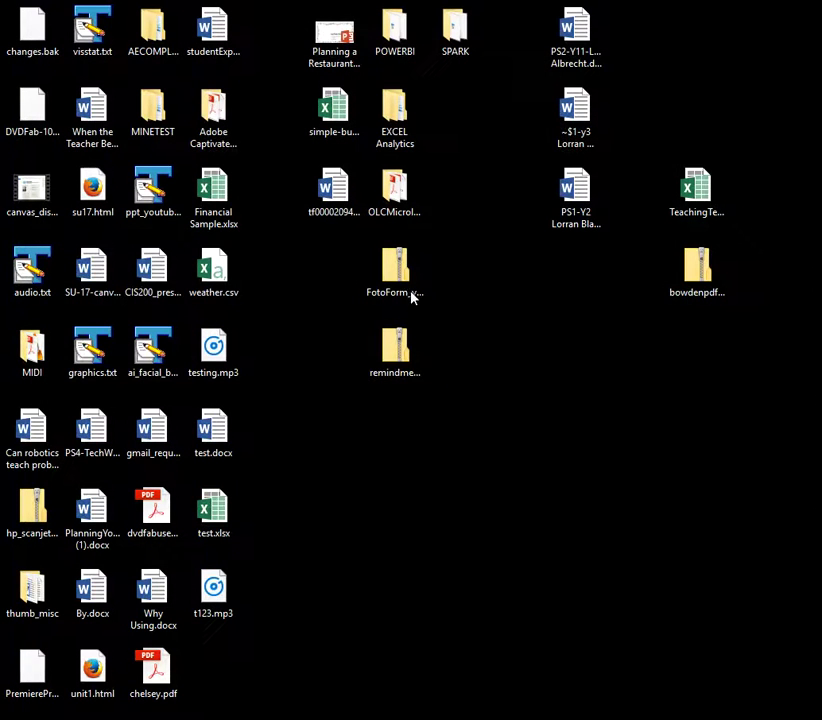
pyautogui.click(330, 203)
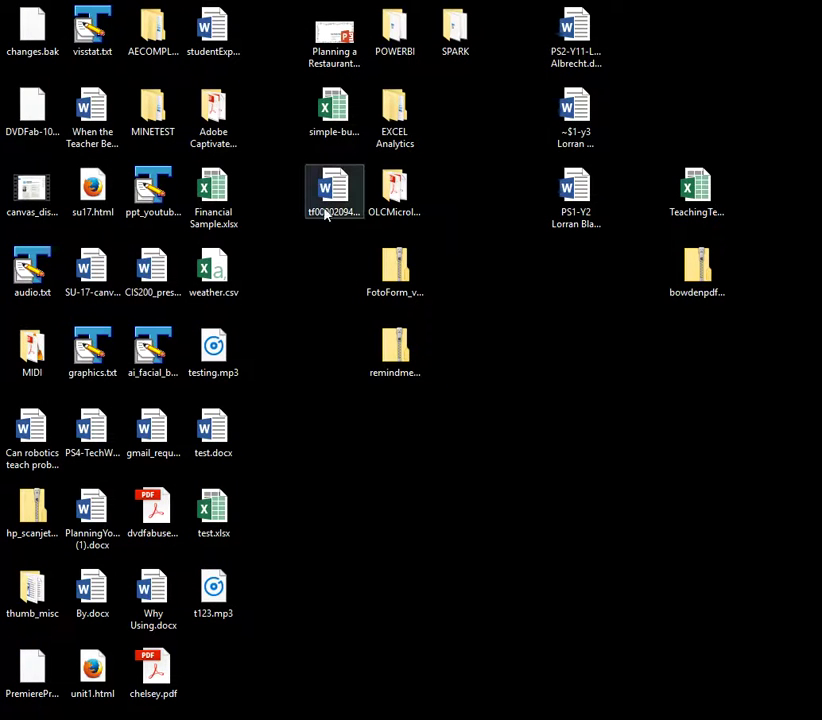
pyautogui.doubleClick(333, 200)
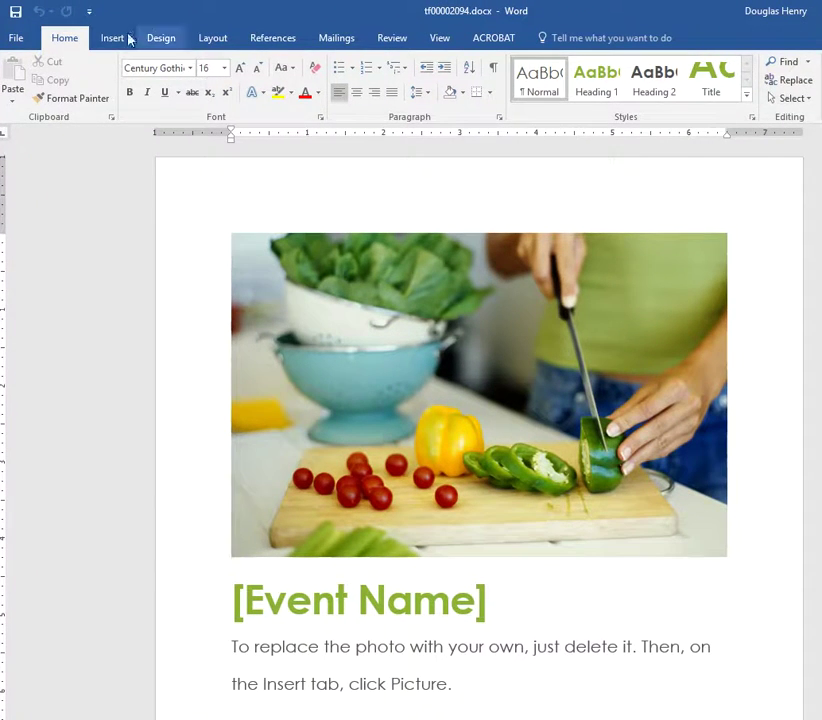
# - Start an Insert > Object embed from an existing file and browse for it
pyautogui.click(132, 36)
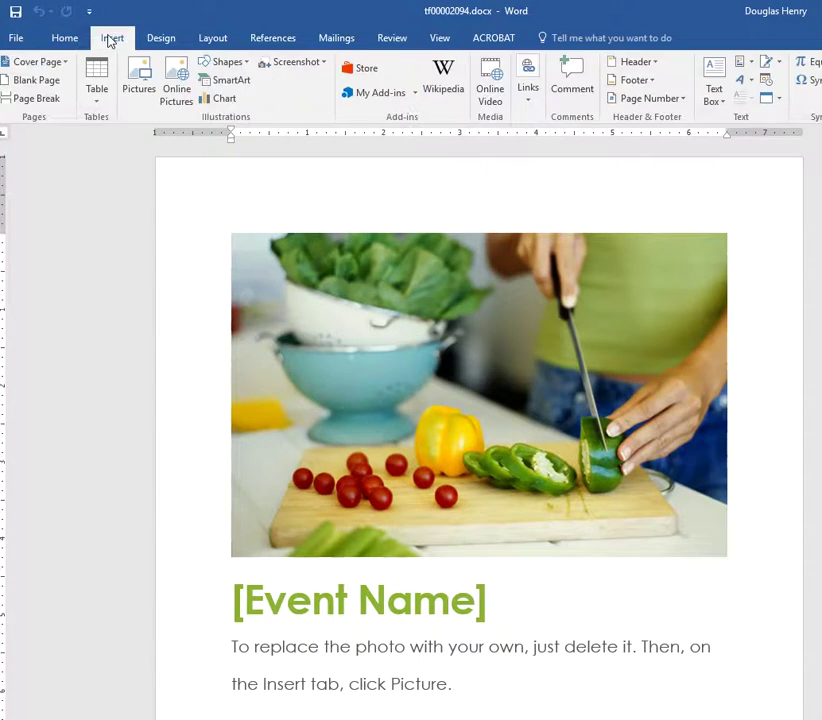
pyautogui.click(767, 99)
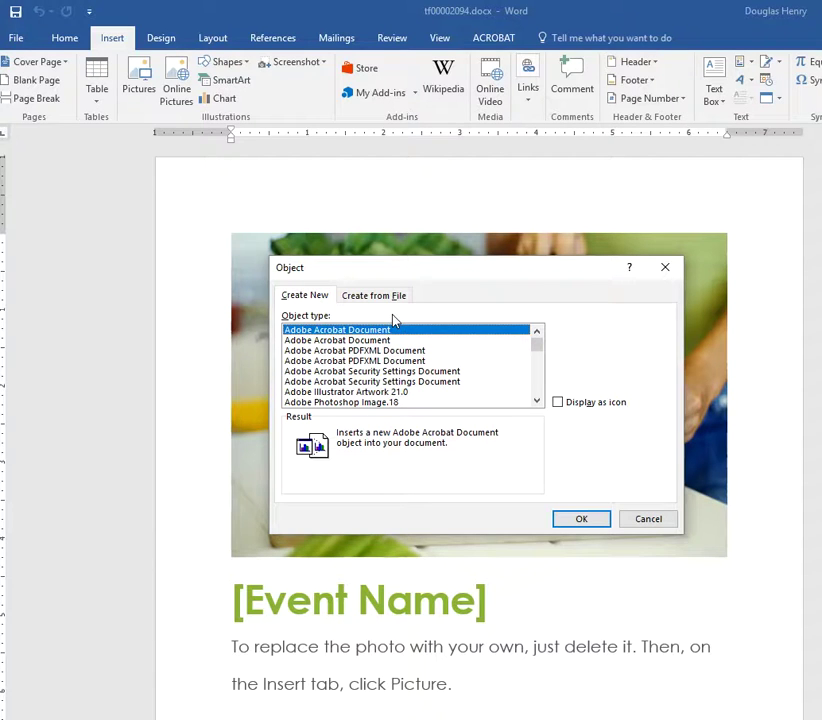
pyautogui.moveTo(536, 345)
pyautogui.mouseDown()
pyautogui.moveTo(537, 400)
pyautogui.moveTo(536, 340)
pyautogui.mouseUp()
pyautogui.click(369, 298)
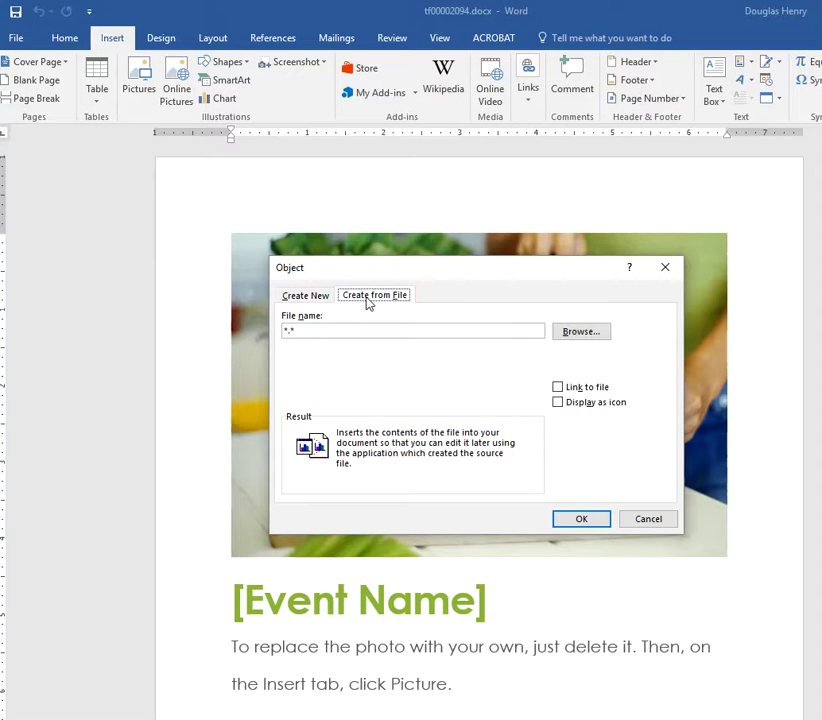
pyautogui.click(574, 334)
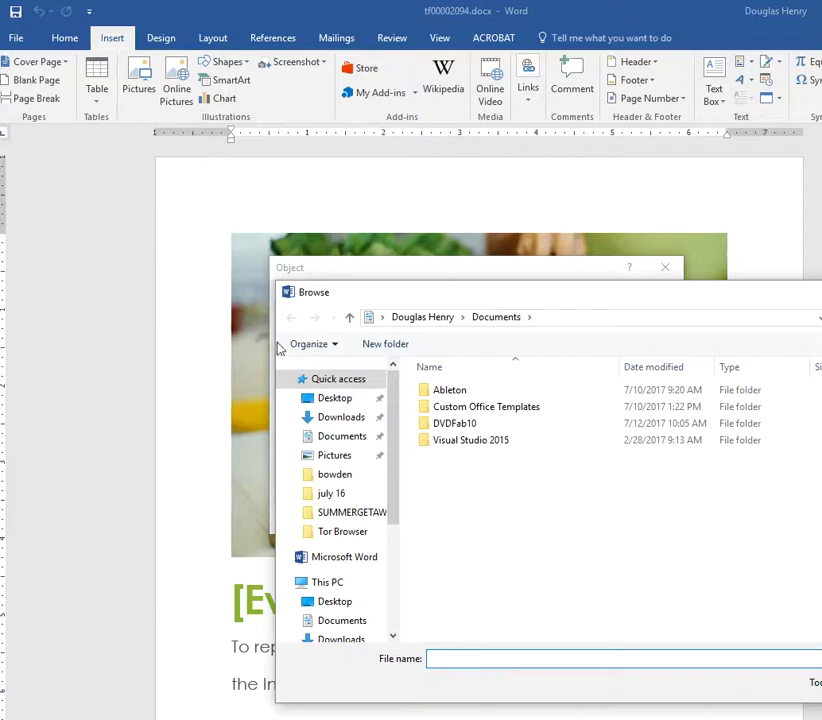
# - Embed Desktop\t123.mp3 as an icon at the top of the flyer and save it
pyautogui.click(344, 402)
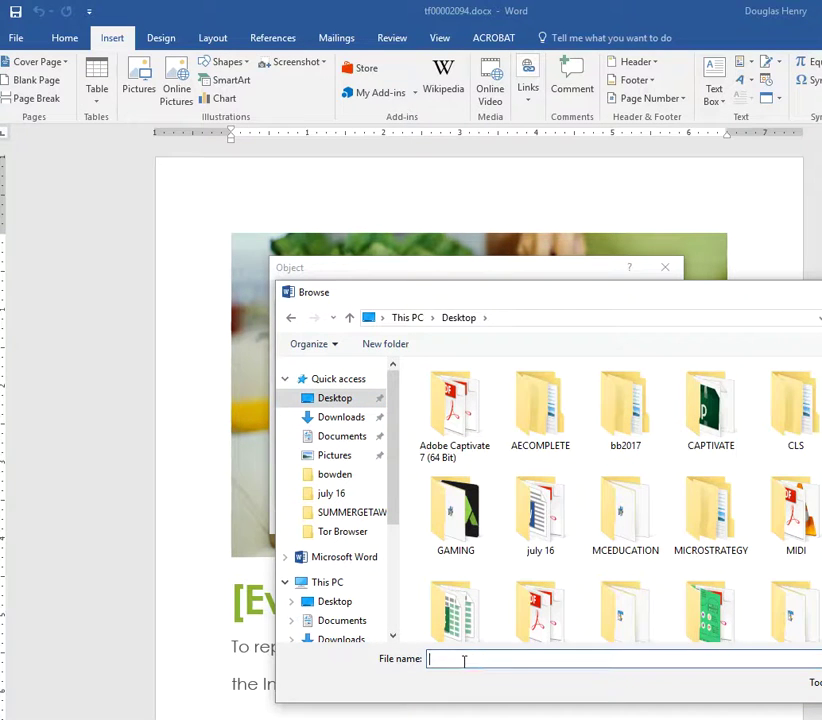
pyautogui.click(478, 660)
pyautogui.write('t')
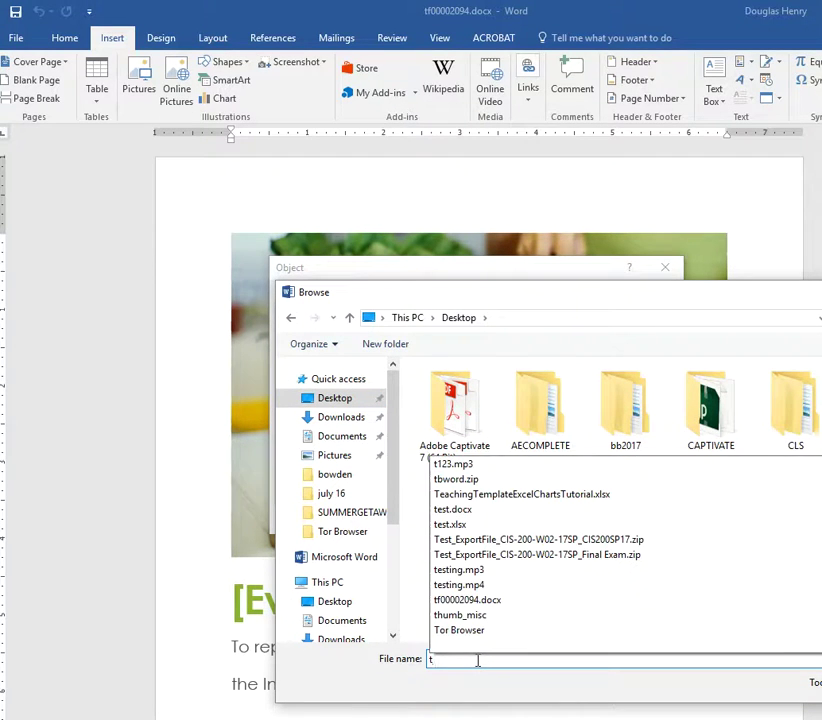
pyautogui.write('1')
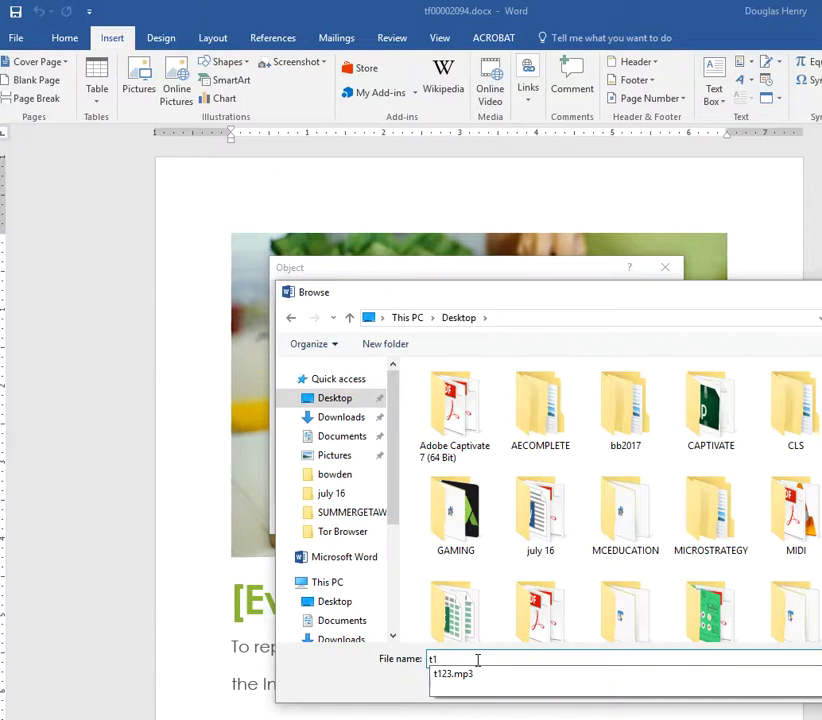
pyautogui.write('23')
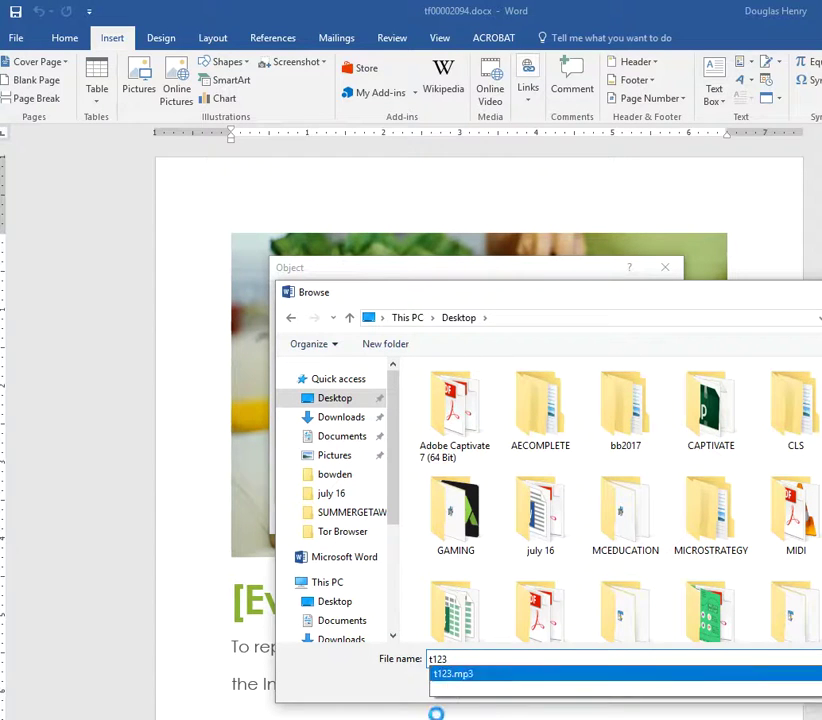
pyautogui.click(433, 673)
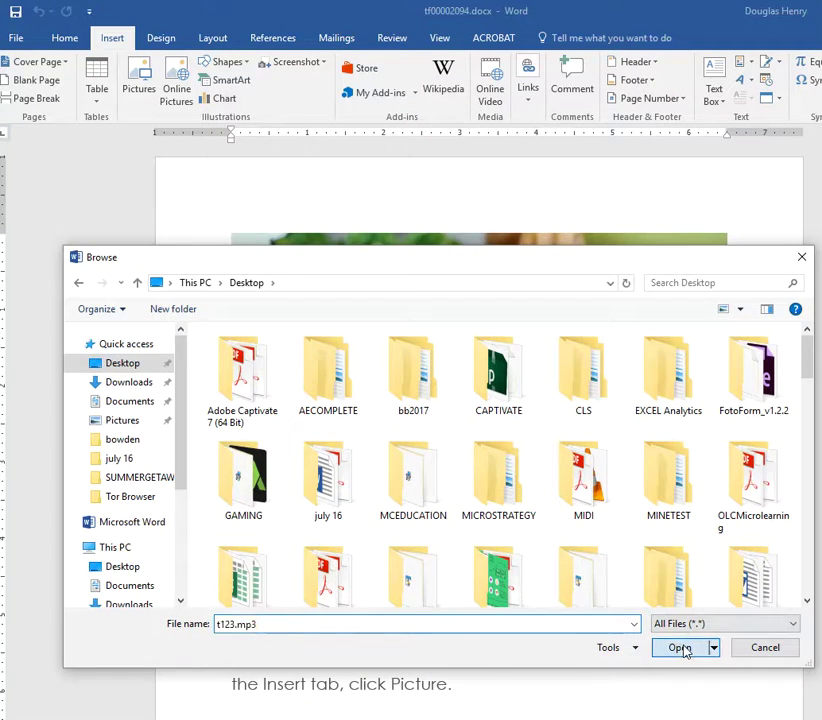
pyautogui.click(681, 648)
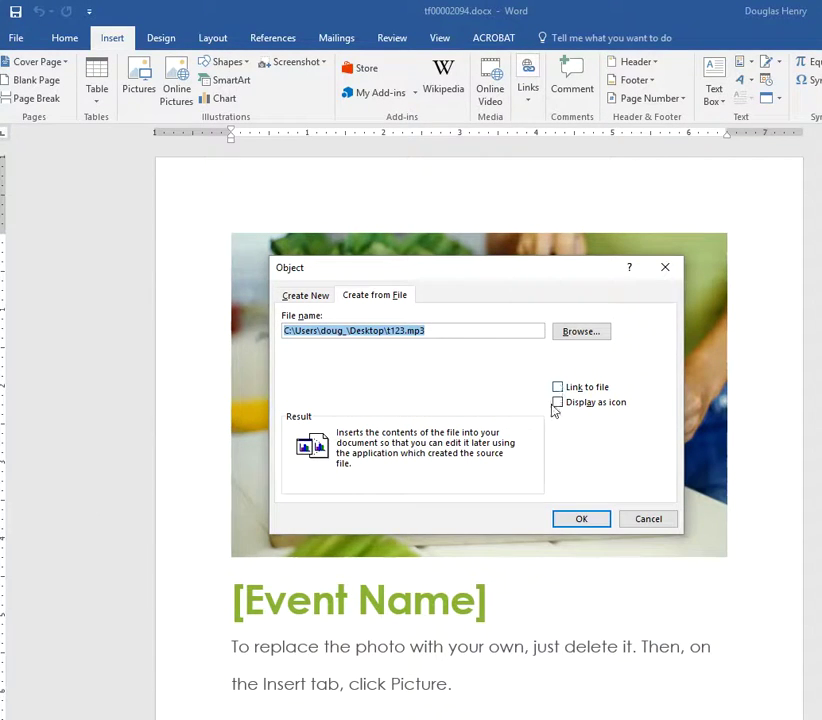
pyautogui.click(582, 520)
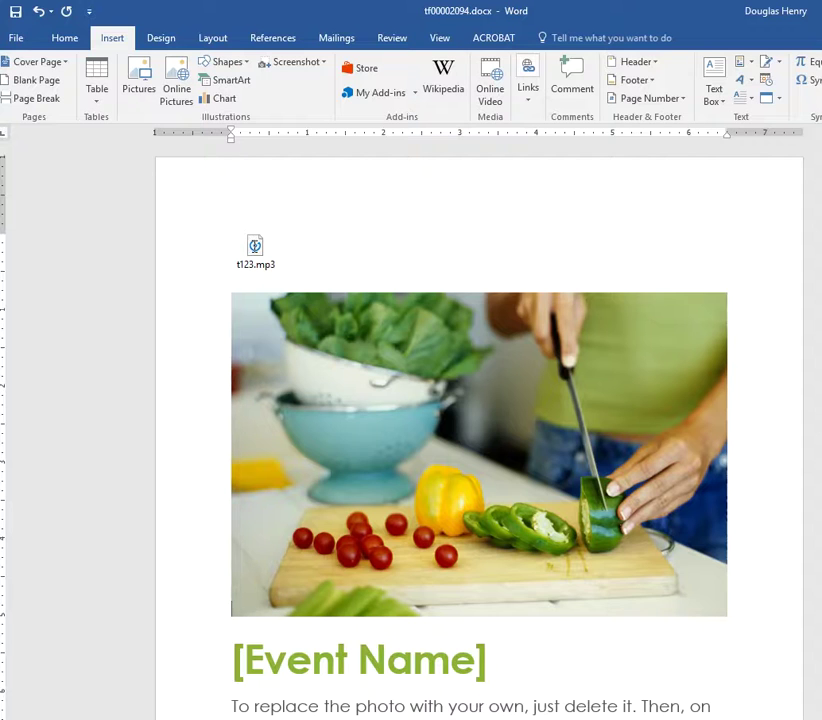
pyautogui.click(14, 12)
# - Close Word, permanently delete t123.mp3 from the desktop, and reopen tf00002094.docx
pyautogui.hotkey('alt', 'F4')
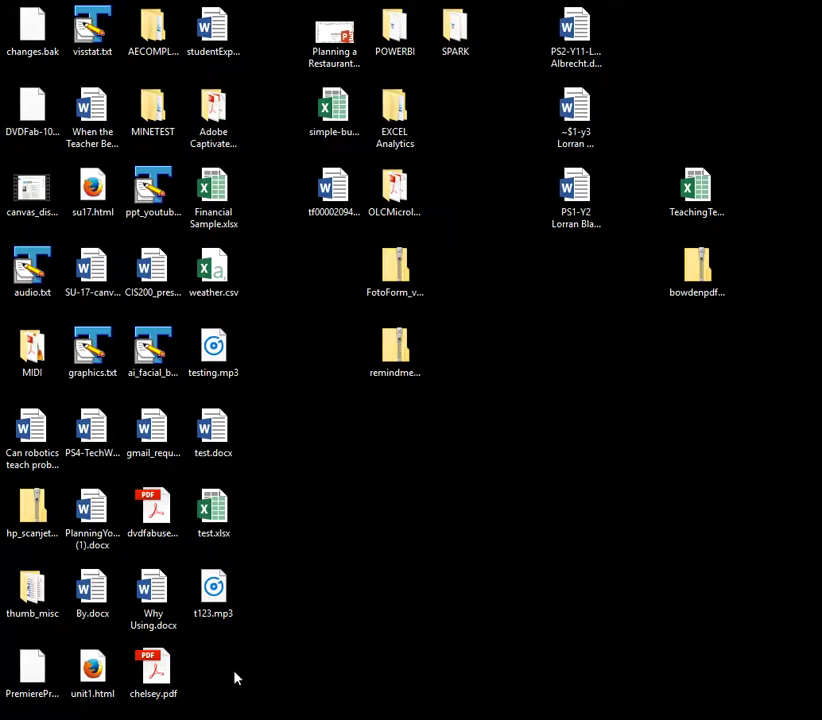
pyautogui.click(218, 597)
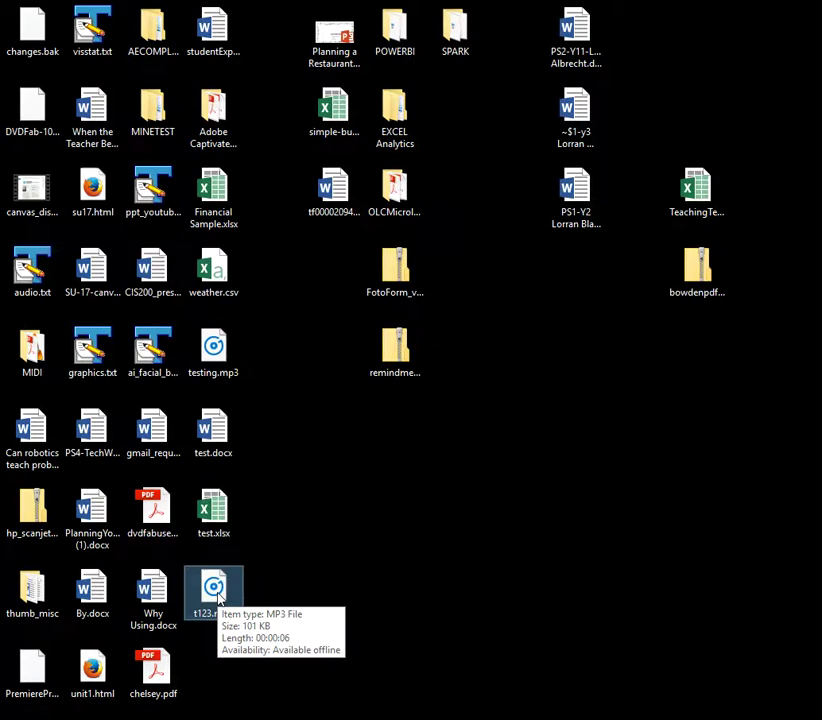
pyautogui.hotkey('shift', 'Delete')
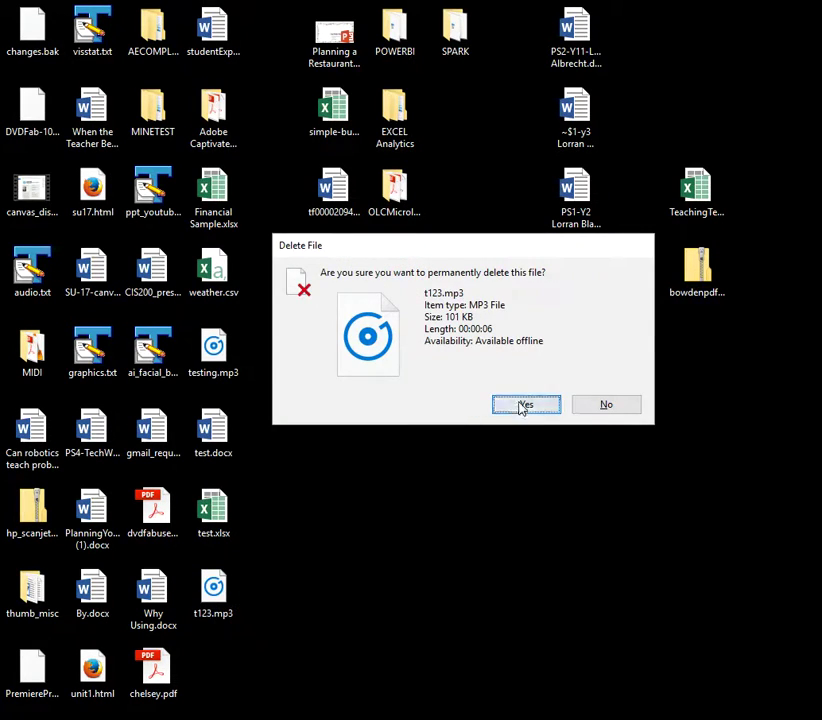
pyautogui.click(523, 406)
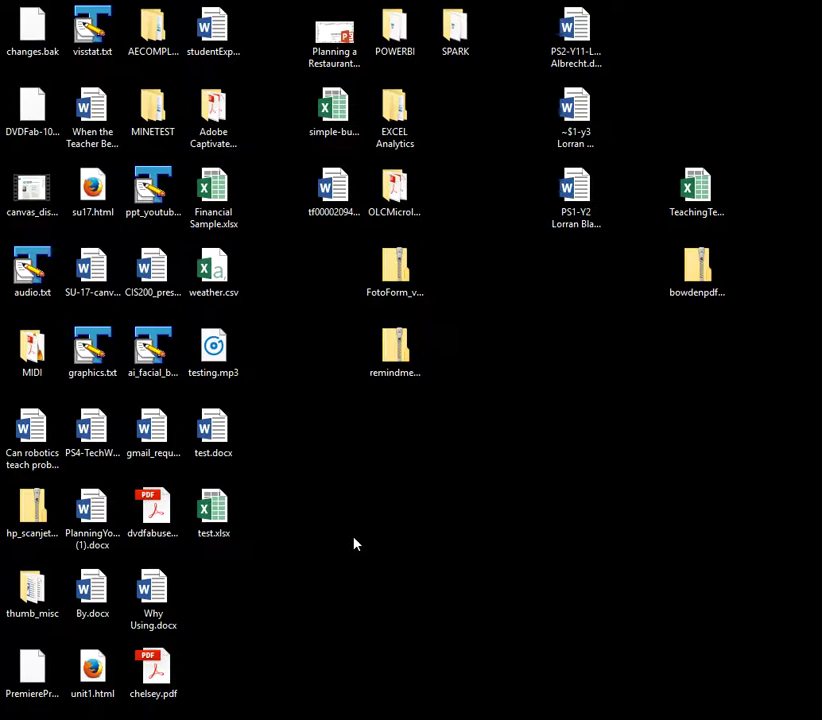
pyautogui.doubleClick(343, 196)
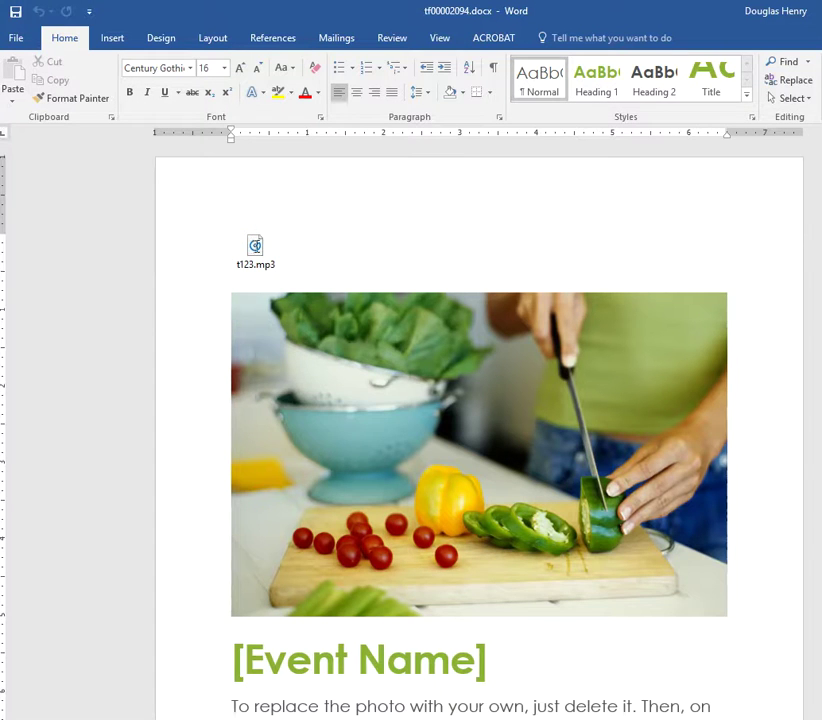
# - Play the embedded t123.mp3 via Packager Shell Object > Activate Contents, then close the flyer without saving
pyautogui.rightClick(255, 247)
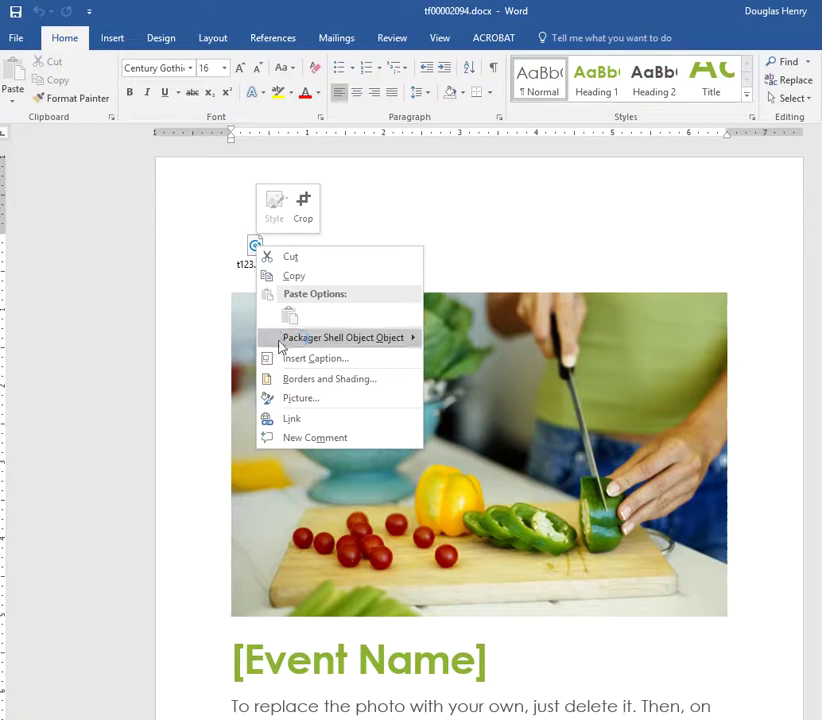
pyautogui.moveTo(359, 345)
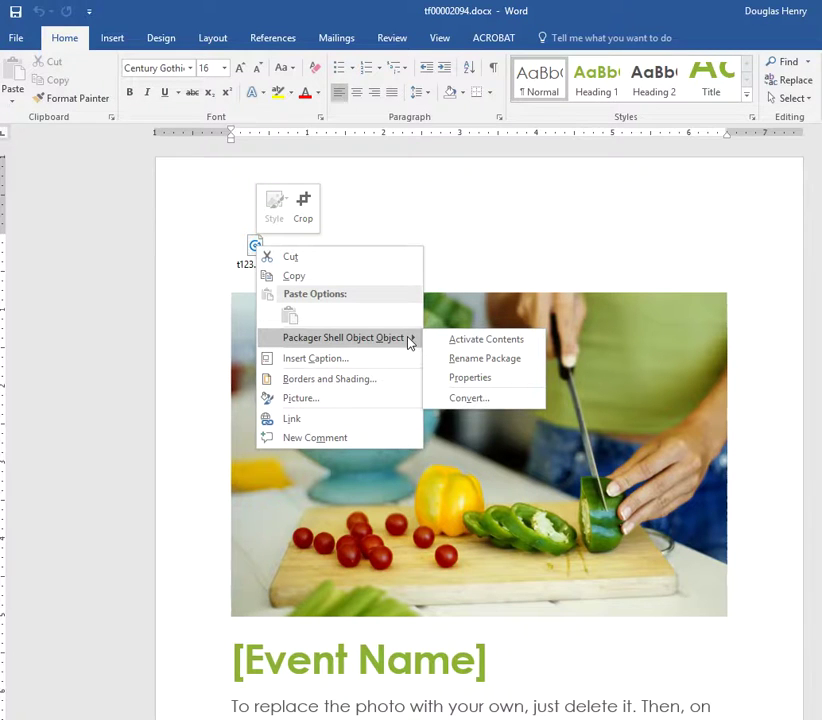
pyautogui.click(475, 342)
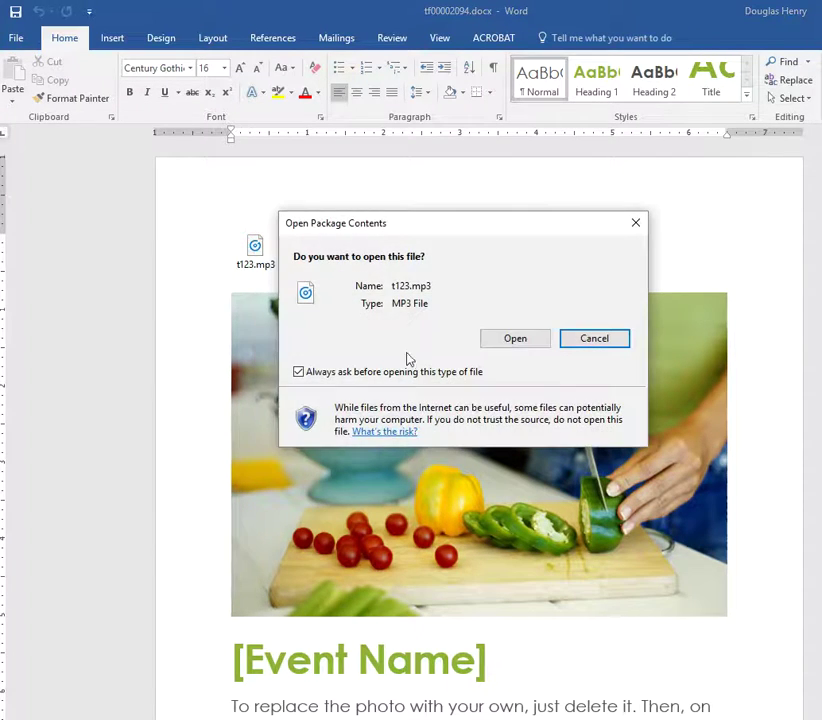
pyautogui.click(516, 341)
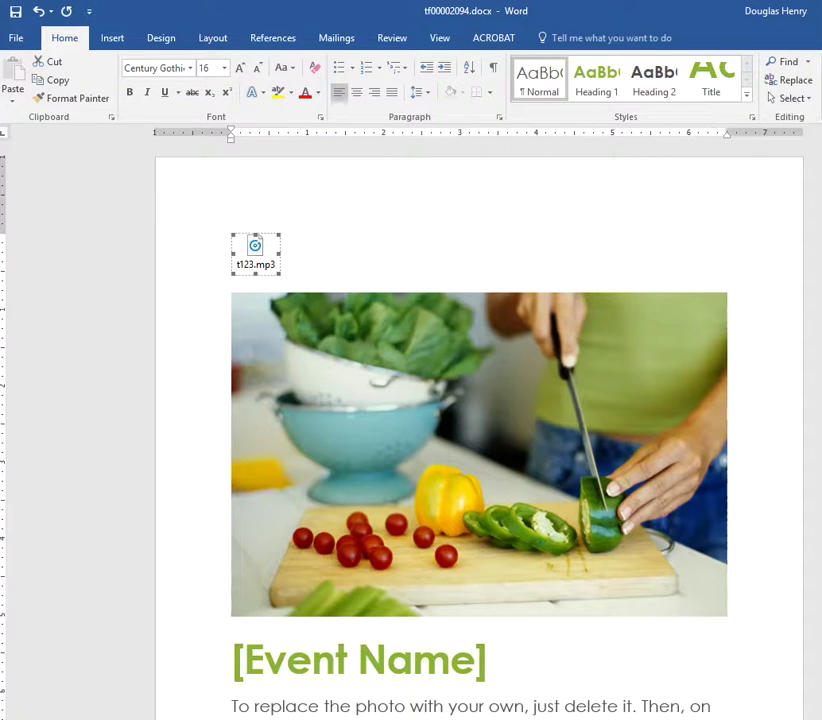
pyautogui.hotkey('ctrl', 'w')
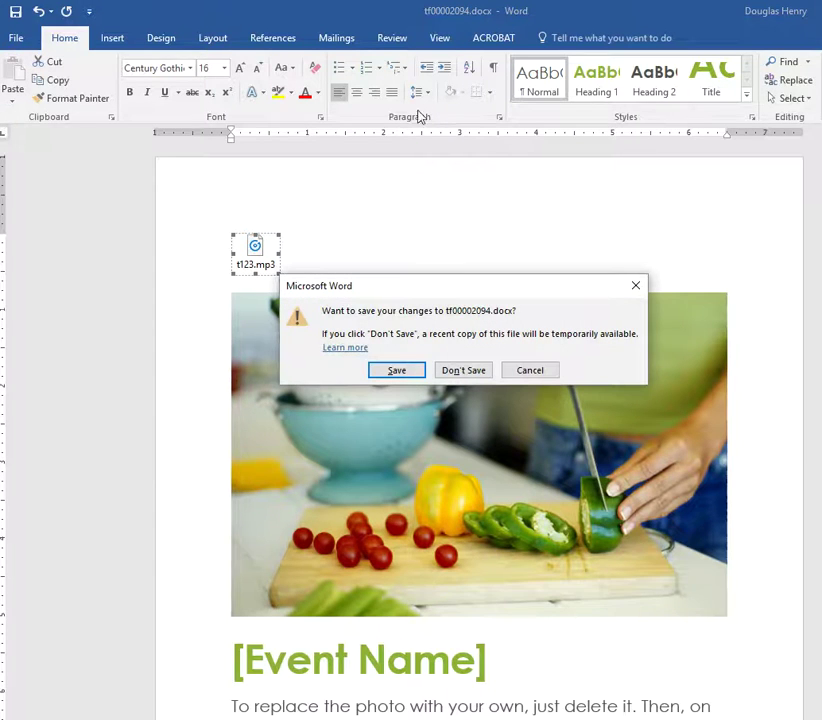
pyautogui.click(462, 370)
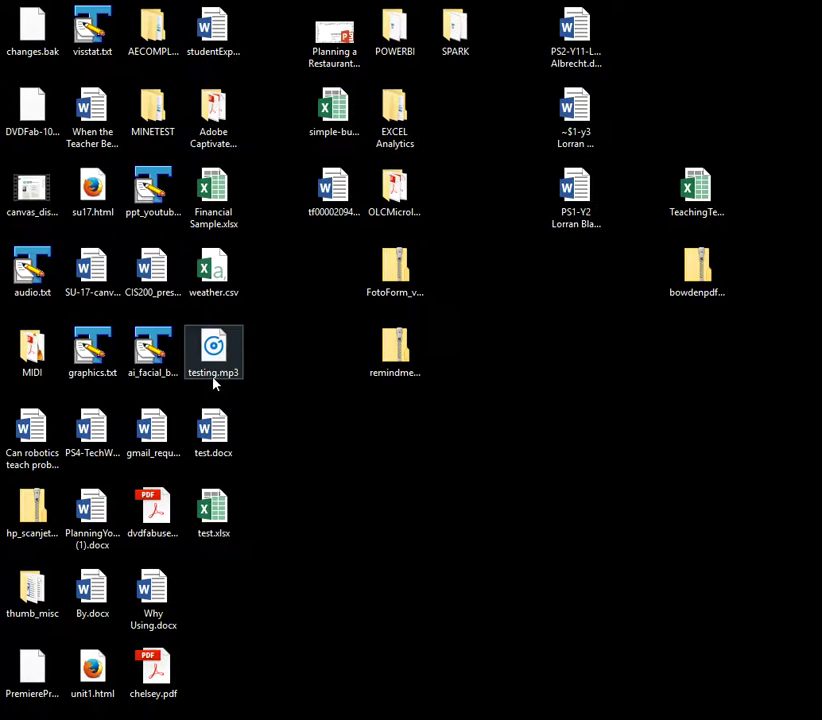
# - Open the simple-budget.xlsx workbook from the desktop in Excel
pyautogui.doubleClick(332, 116)
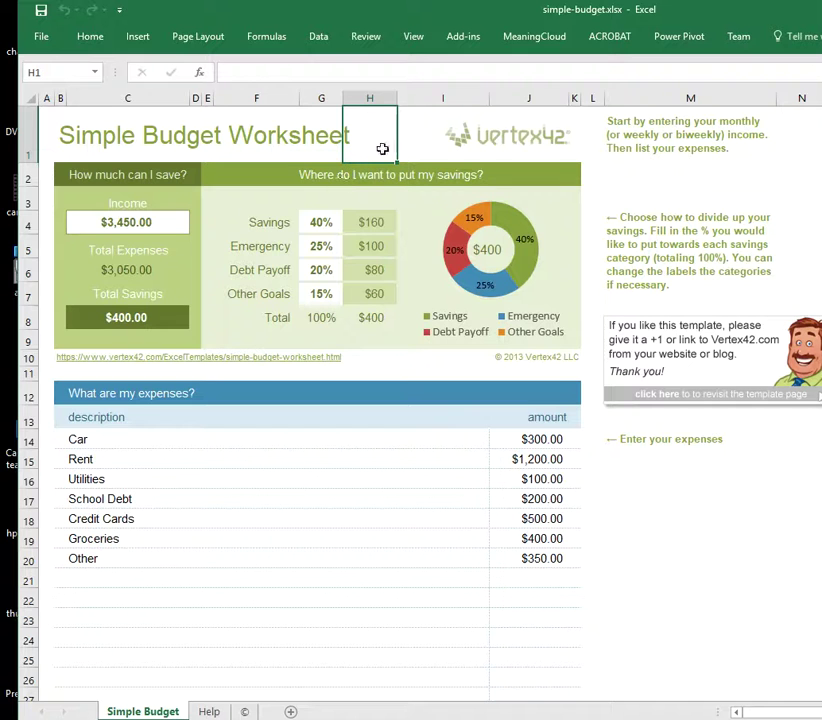
# - Bring up the Insert > Object dialog in Excel
pyautogui.click(138, 36)
pyautogui.click(274, 18)
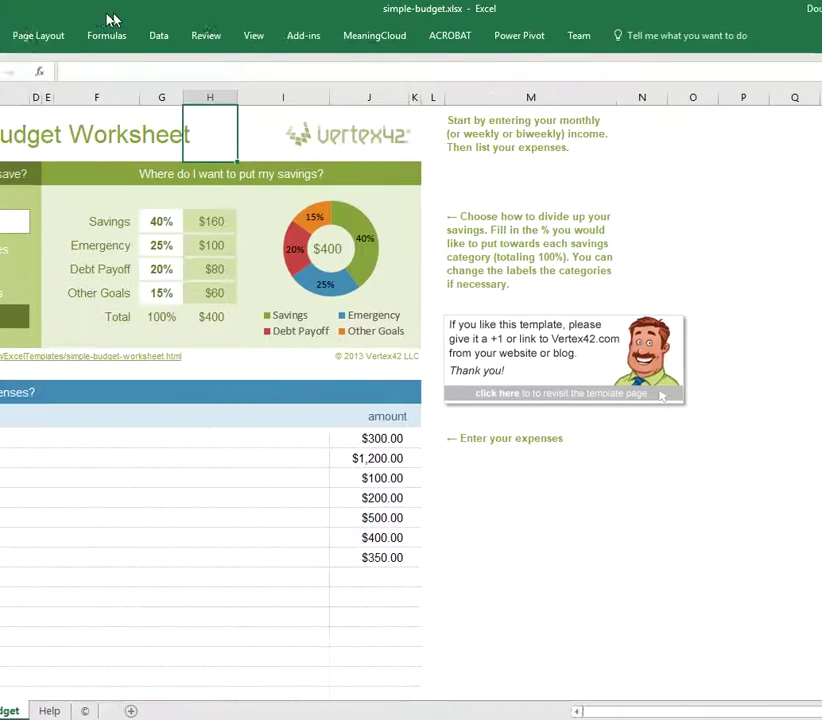
pyautogui.click(0, 34)
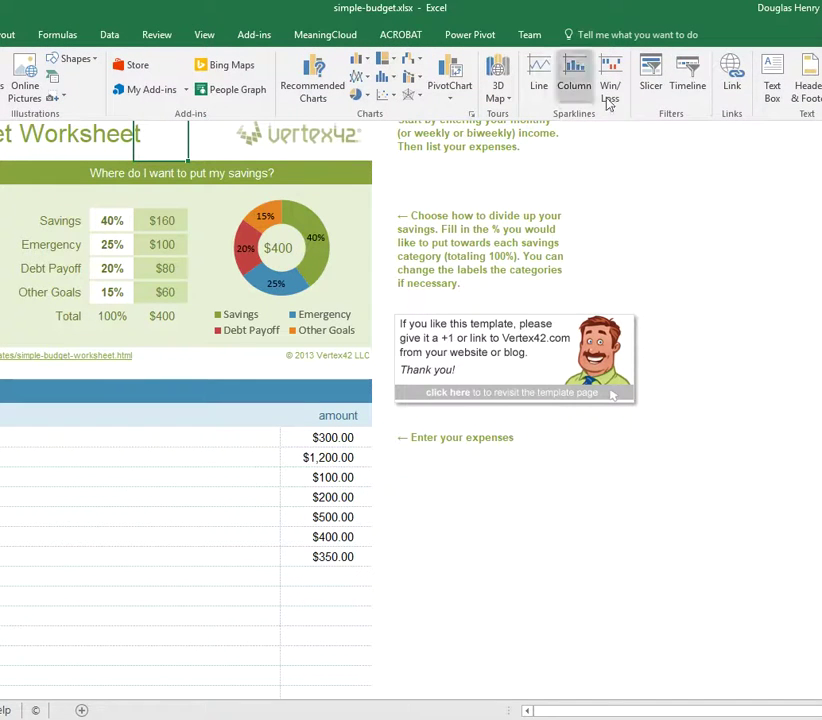
pyautogui.click(683, 22)
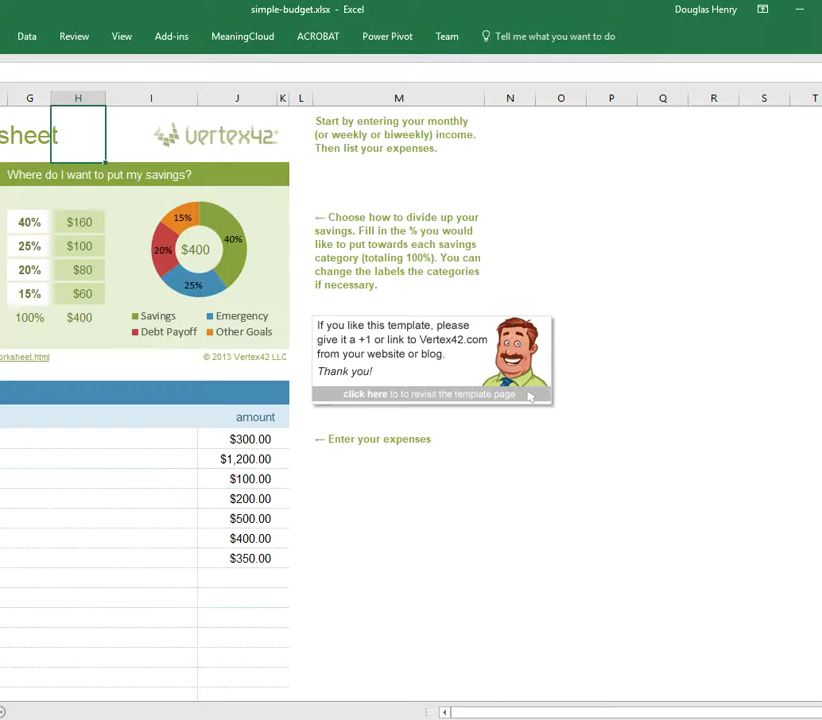
pyautogui.click(2, 36)
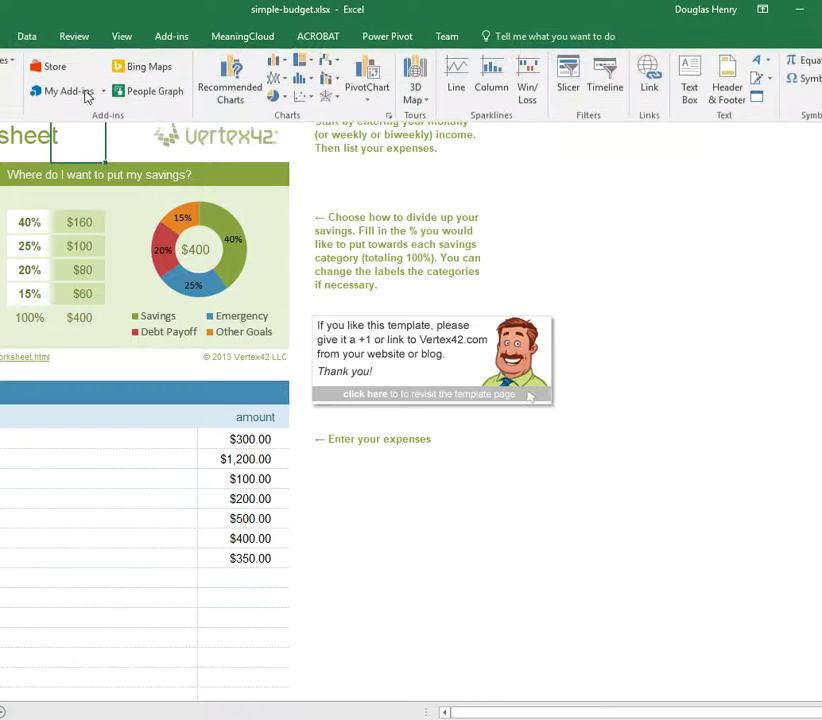
pyautogui.click(757, 101)
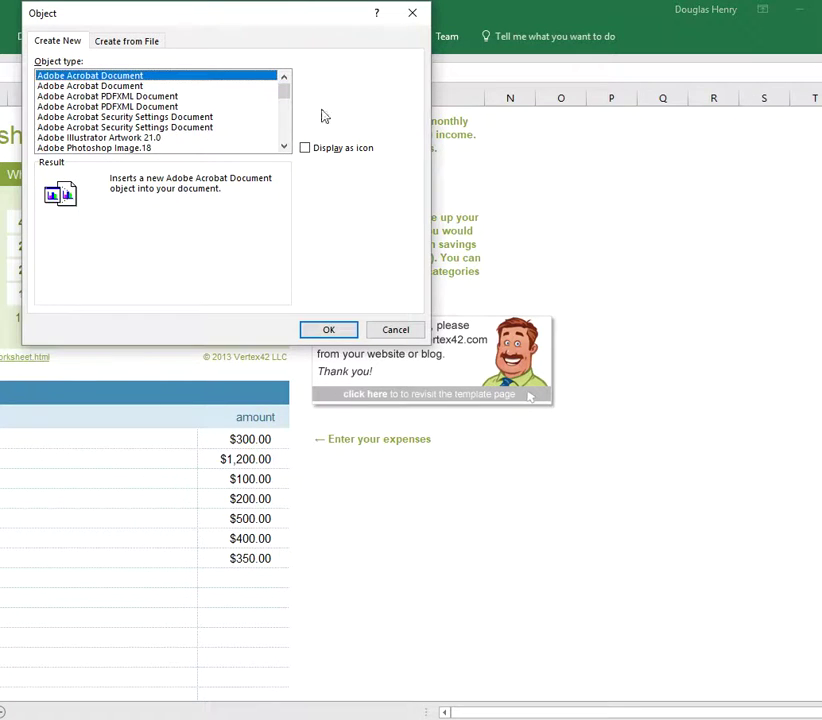
# - Embed Desktop\testing.mp3 from file into the budget worksheet
pyautogui.click(126, 41)
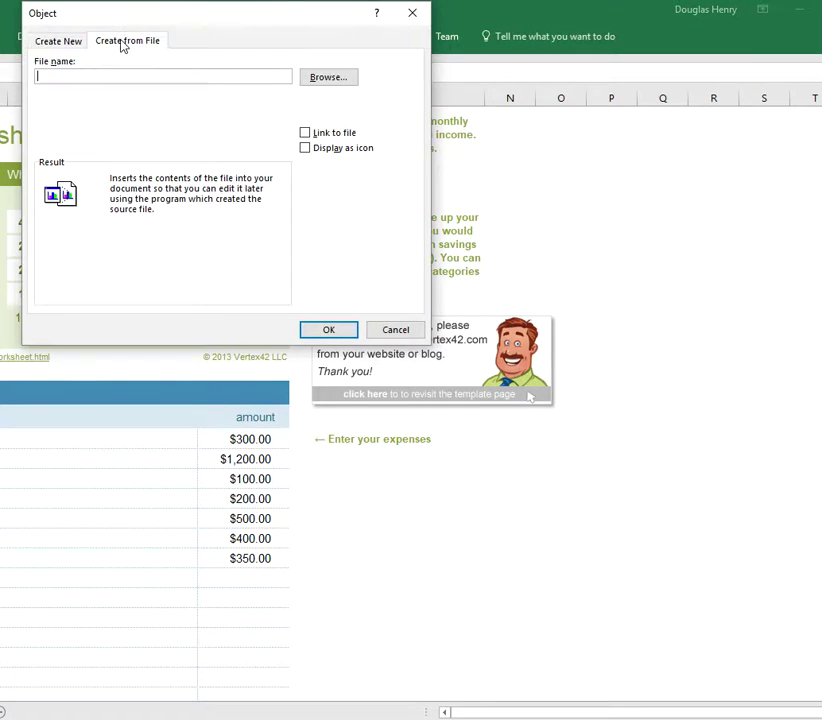
pyautogui.click(329, 82)
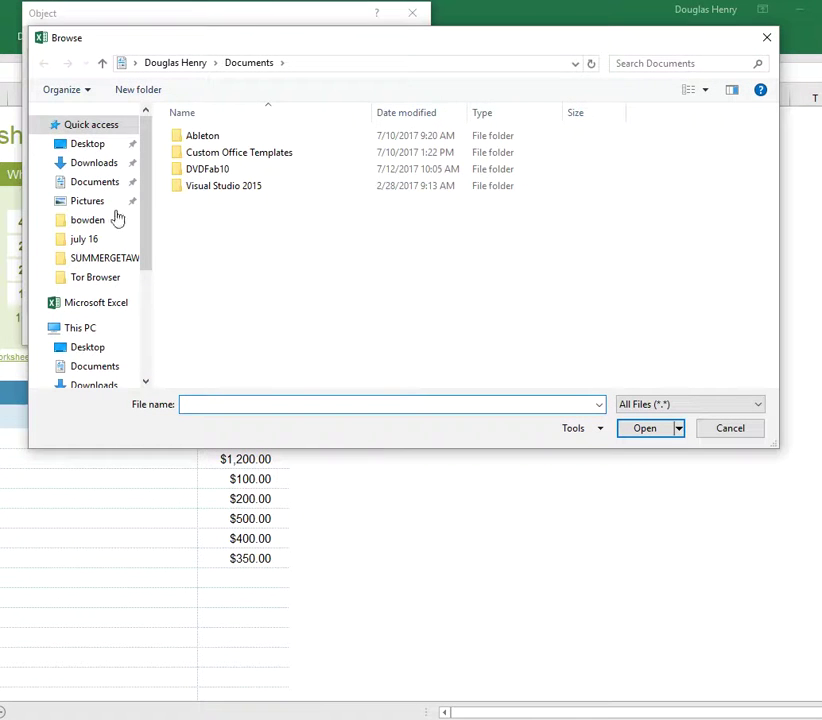
pyautogui.click(84, 146)
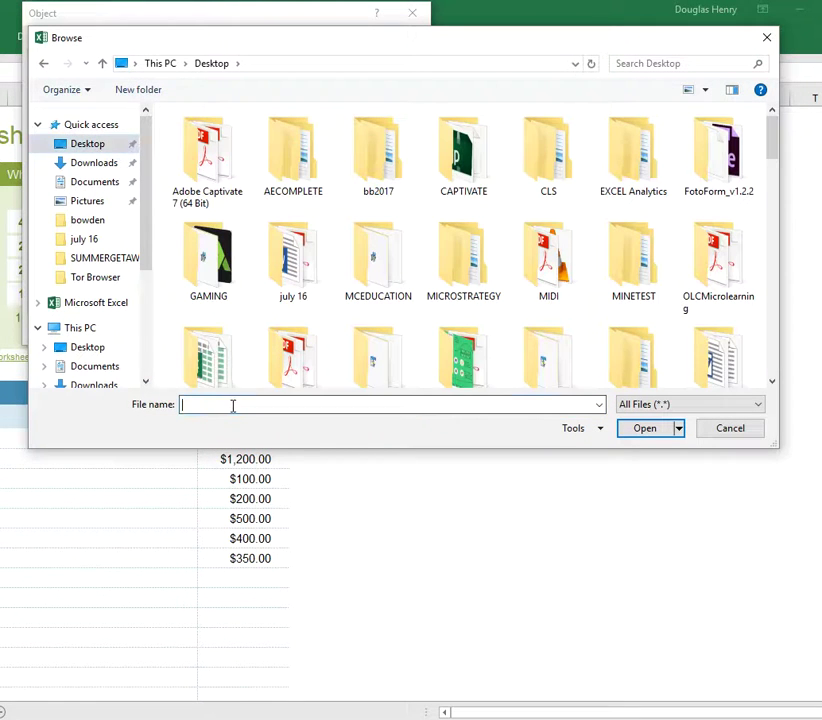
pyautogui.write('test')
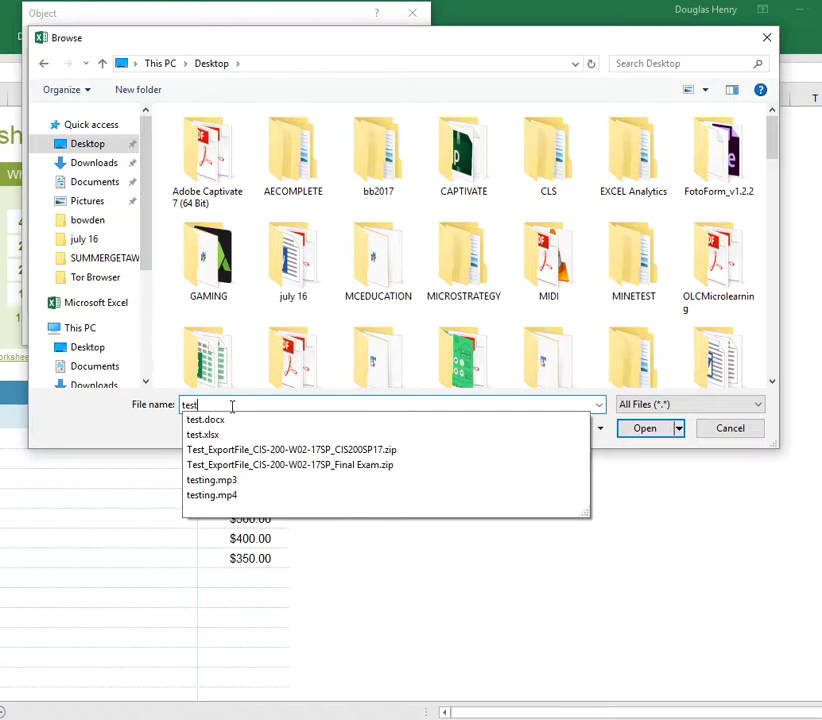
pyautogui.write('ing.mp')
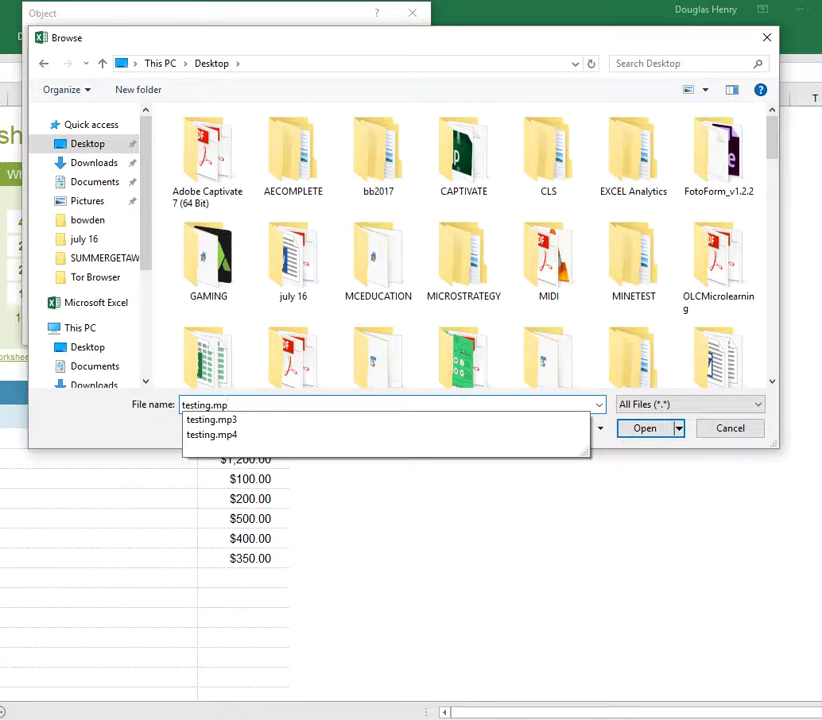
pyautogui.write('3')
pyautogui.press('Return')
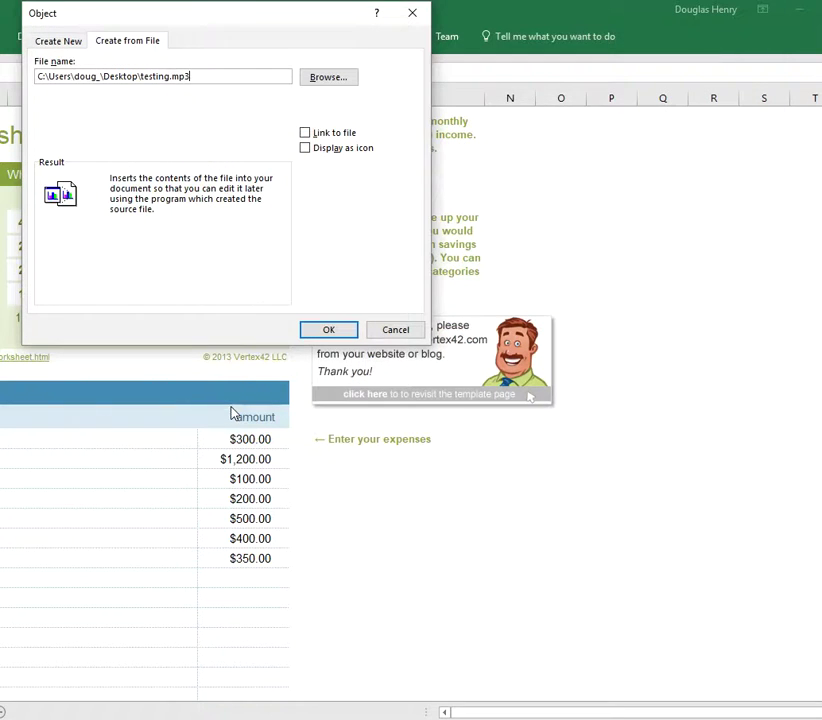
pyautogui.click(330, 331)
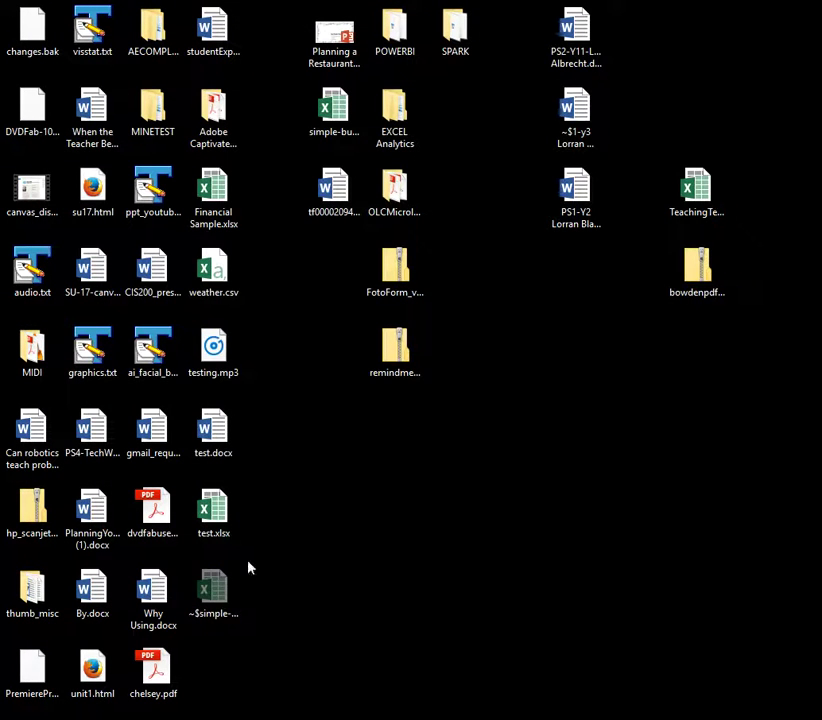
# - Permanently delete testing.mp3 from the desktop and reopen simple-budget.xlsx
pyautogui.click(208, 347)
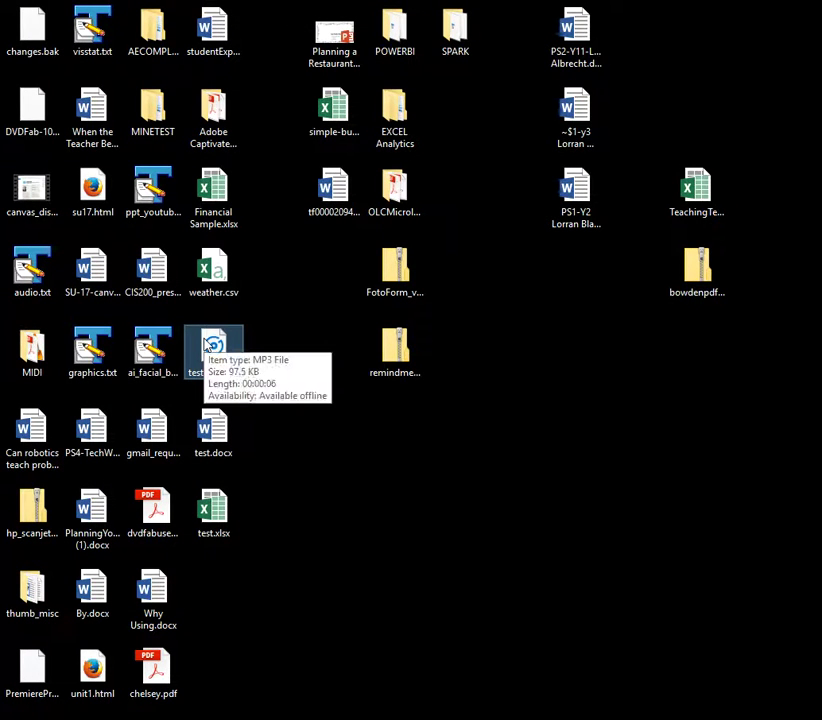
pyautogui.hotkey('shift', 'Delete')
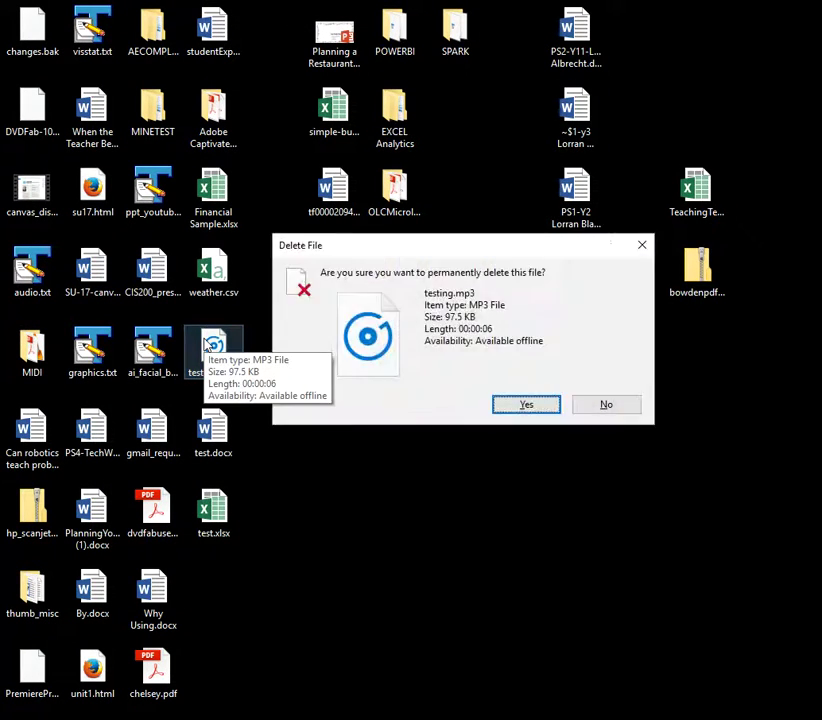
pyautogui.click(534, 410)
pyautogui.doubleClick(334, 106)
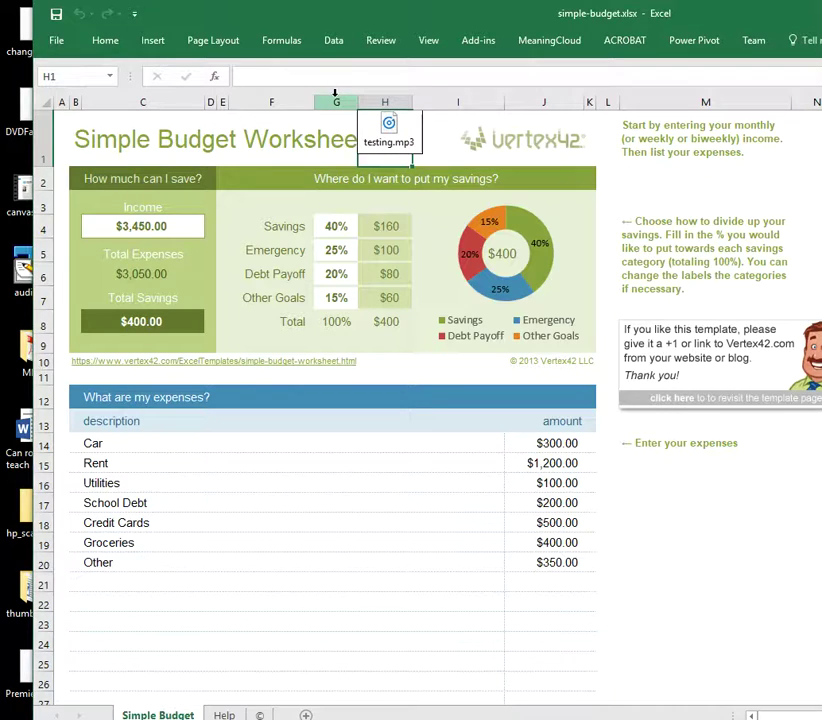
# - Play the embedded testing.mp3 via Packager Shell Object > Activate Contents, then close the music player
pyautogui.click(390, 141)
pyautogui.rightClick(389, 132)
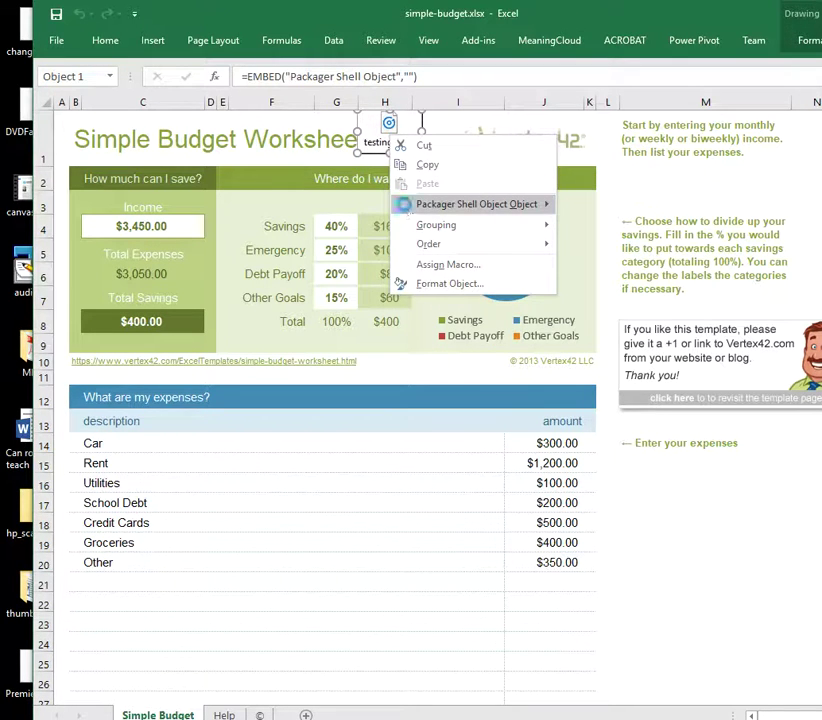
pyautogui.moveTo(524, 218)
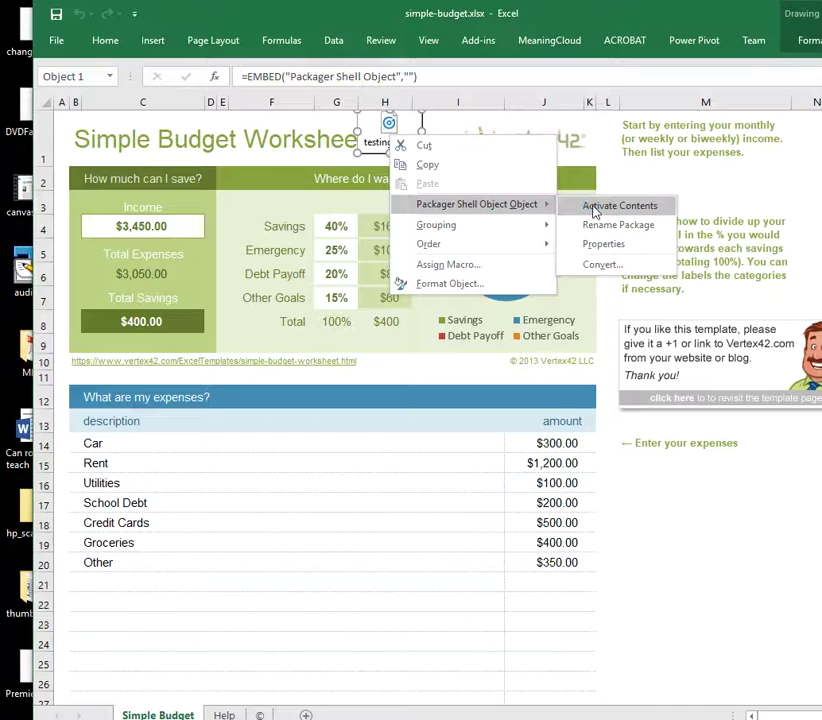
pyautogui.click(595, 207)
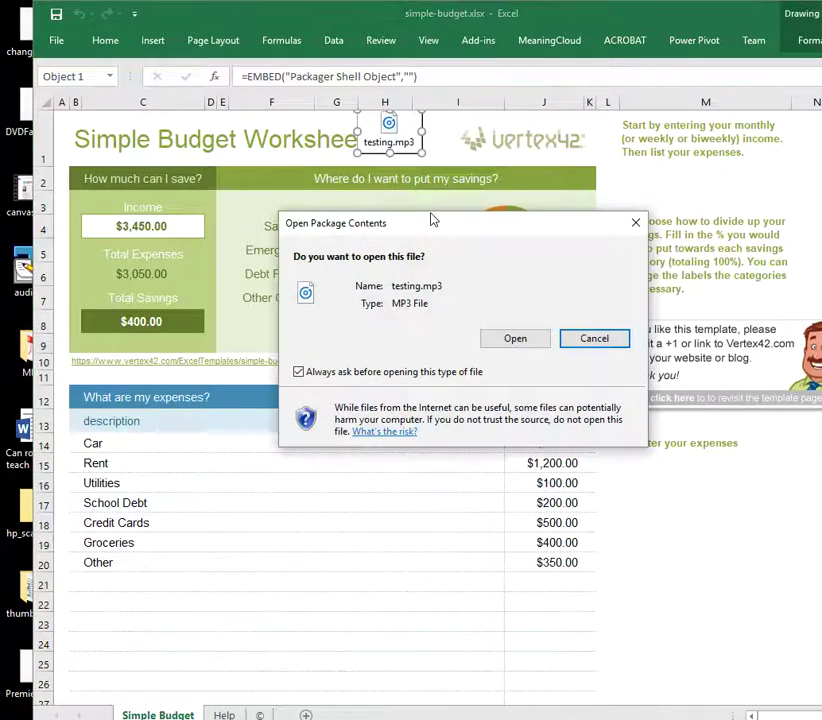
pyautogui.click(515, 339)
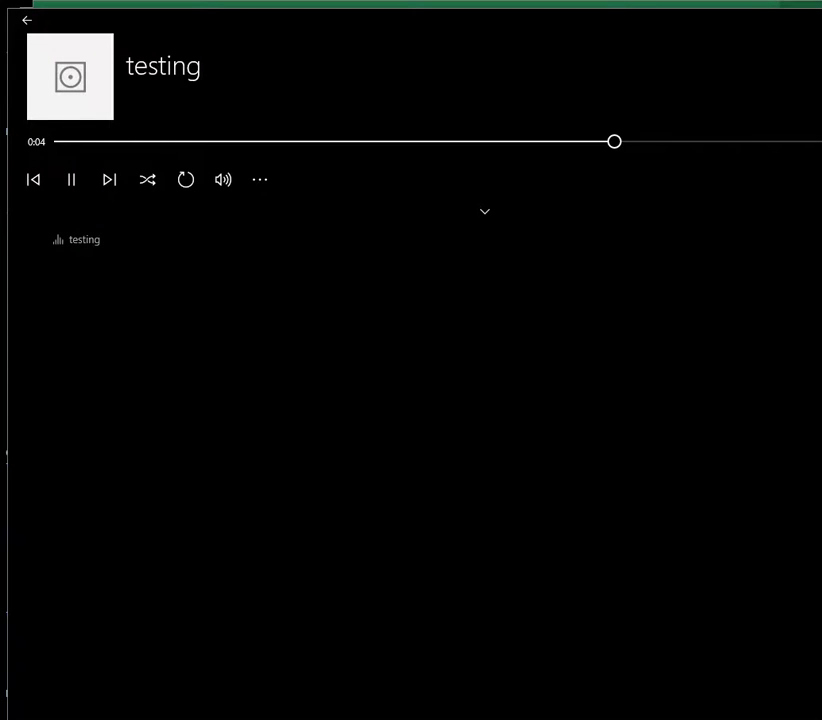
pyautogui.hotkey('alt', 'F4')
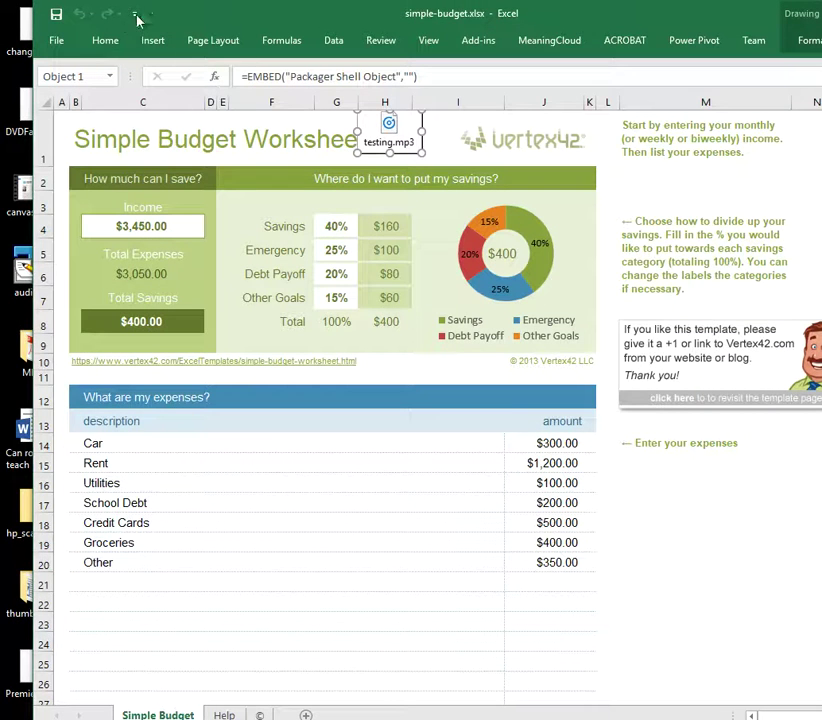